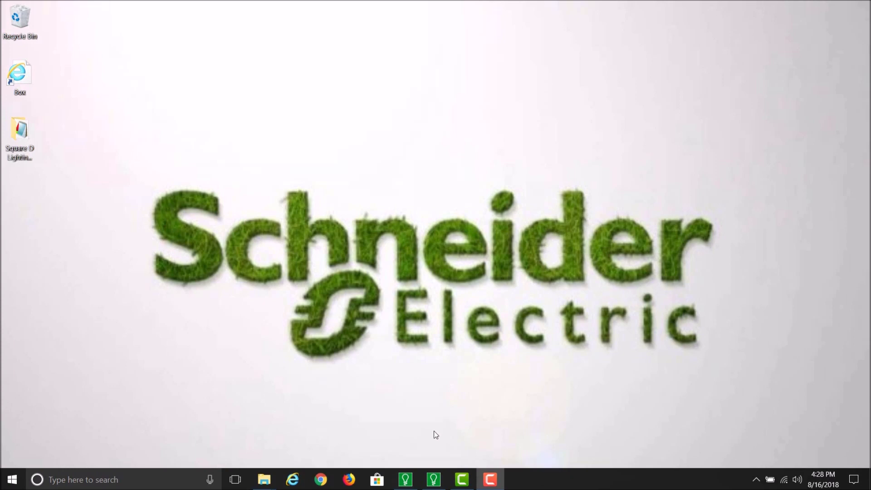
- In LCS Advanced, run Sync > Retrieve Configuration on the H13 Controller
left_click(410, 483)
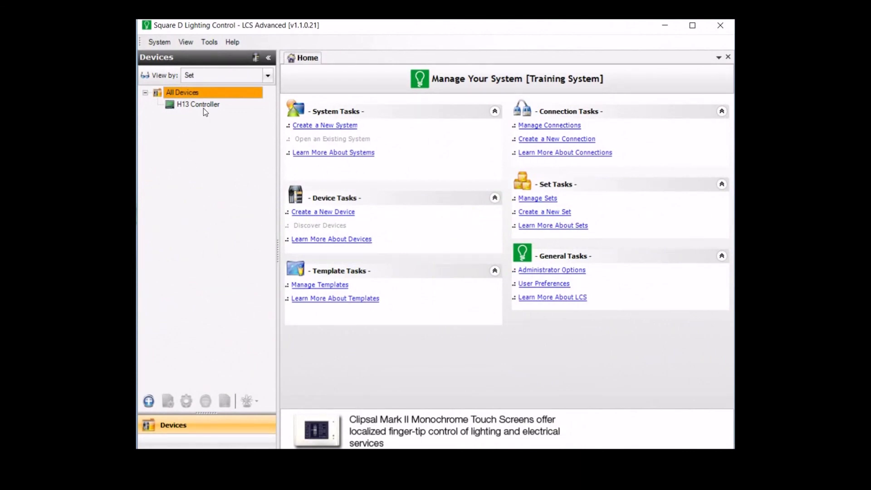
mouse_move(205, 108)
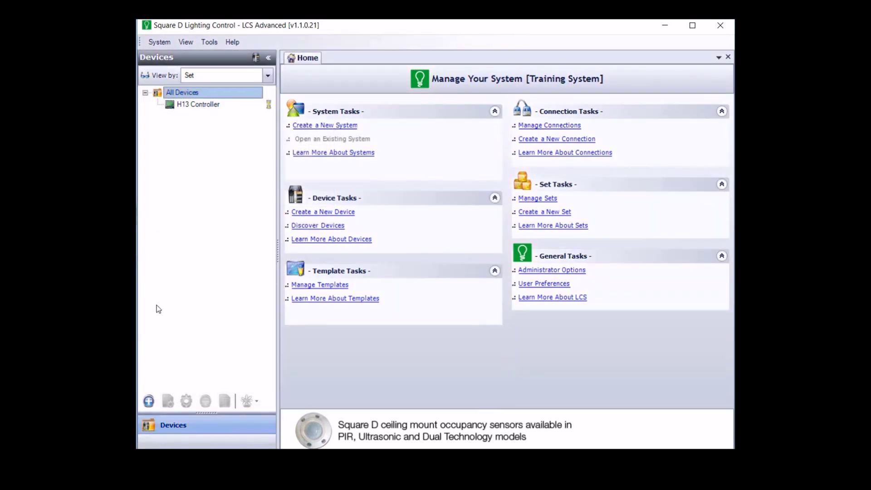
right_click(196, 107)
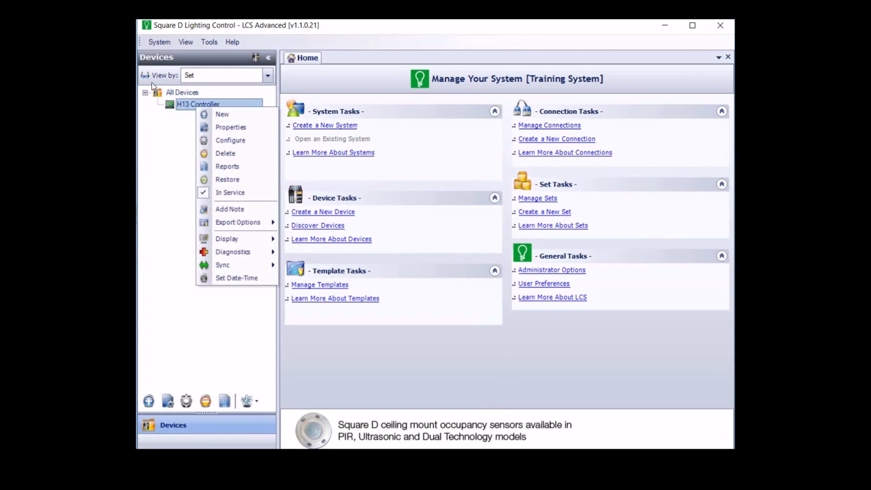
mouse_move(226, 267)
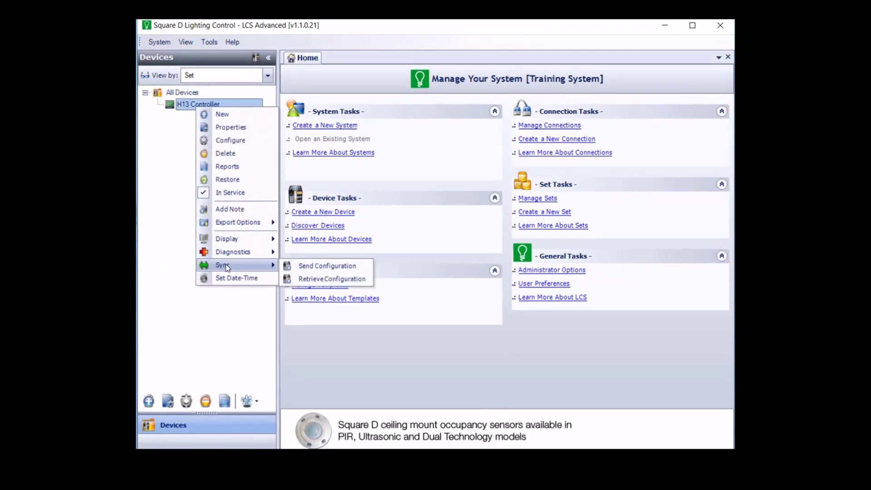
left_click(317, 279)
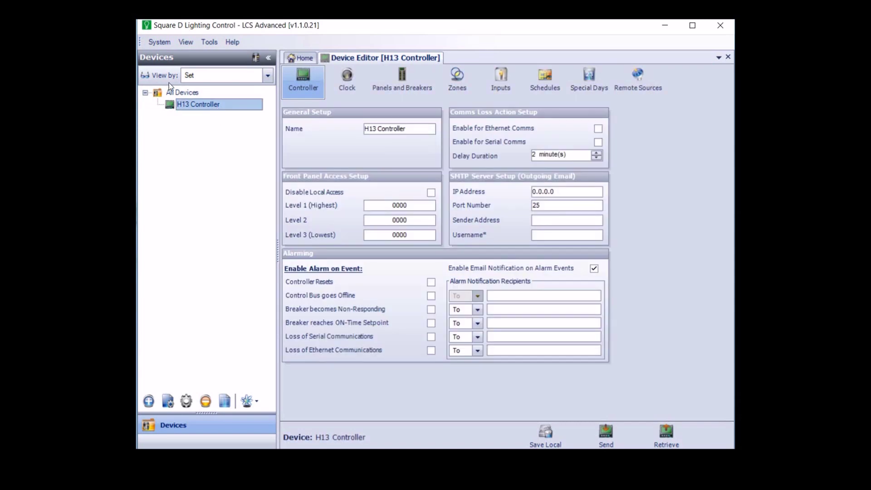
- Export the H13 Controller as a Device Template with Include Breaker Information checked
right_click(217, 108)
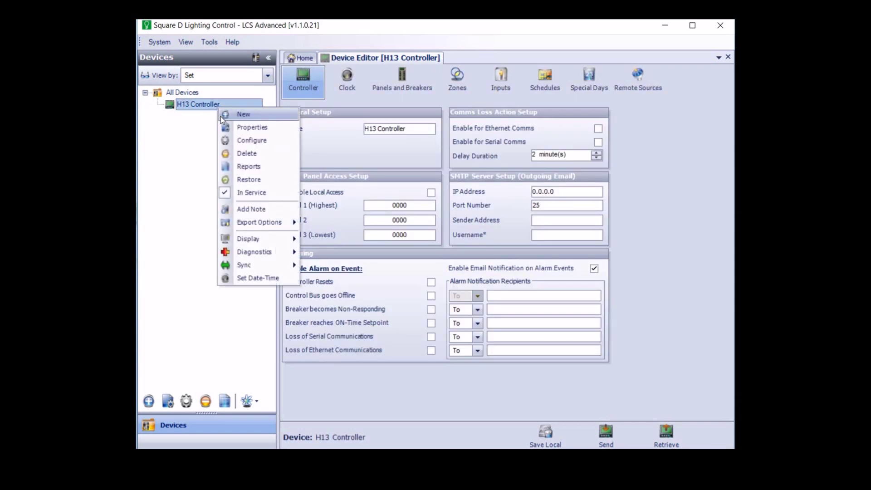
mouse_move(249, 222)
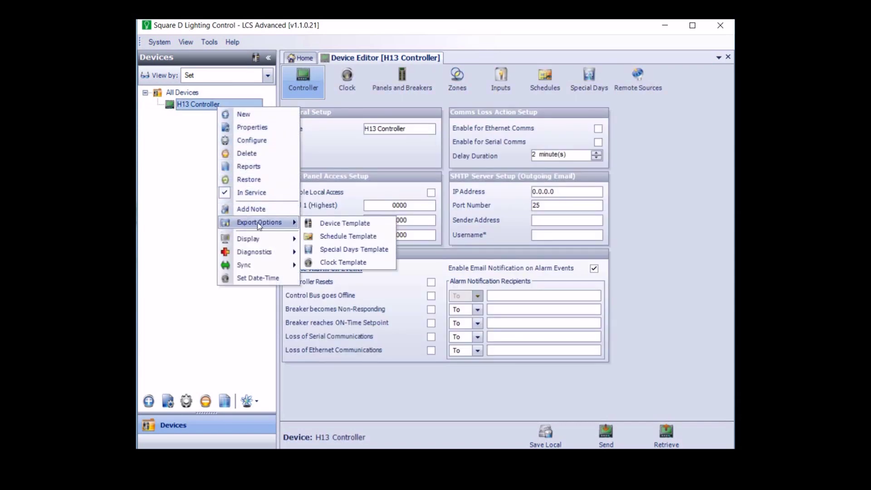
left_click(339, 225)
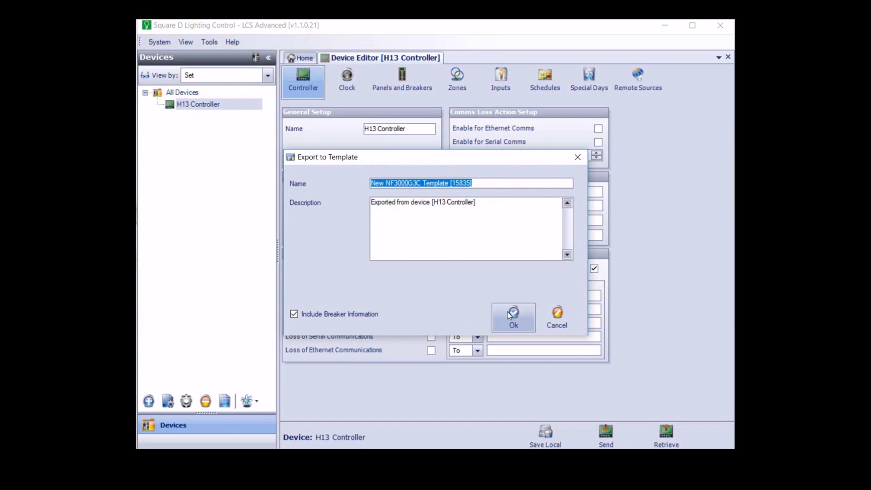
left_click(517, 320)
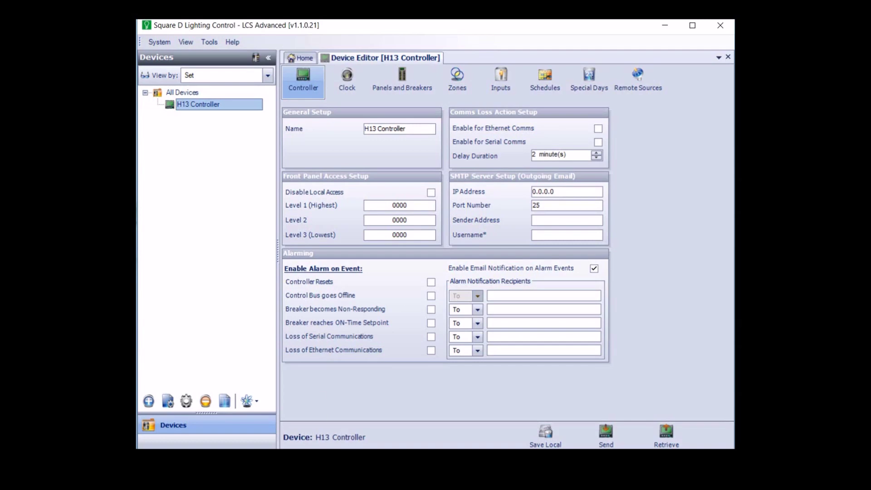
- In LCS v2, start a template import from the TEMPLATE list and browse for the file
key("alt+Tab")
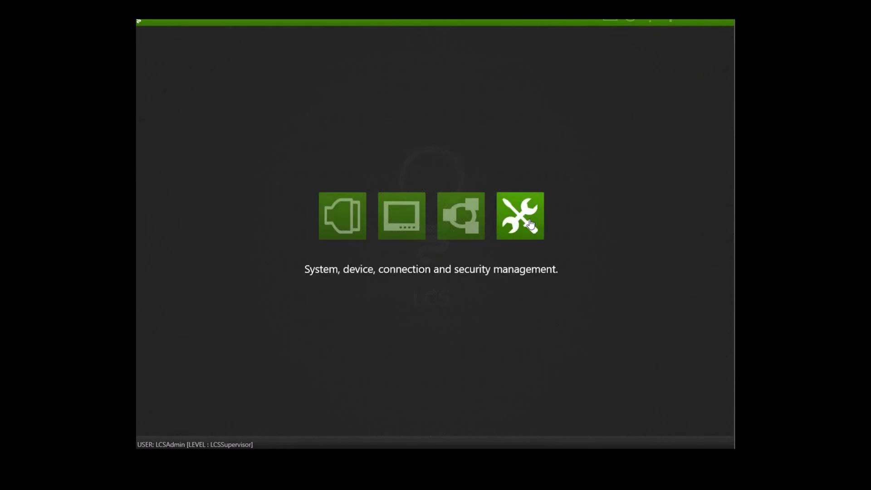
left_click(532, 224)
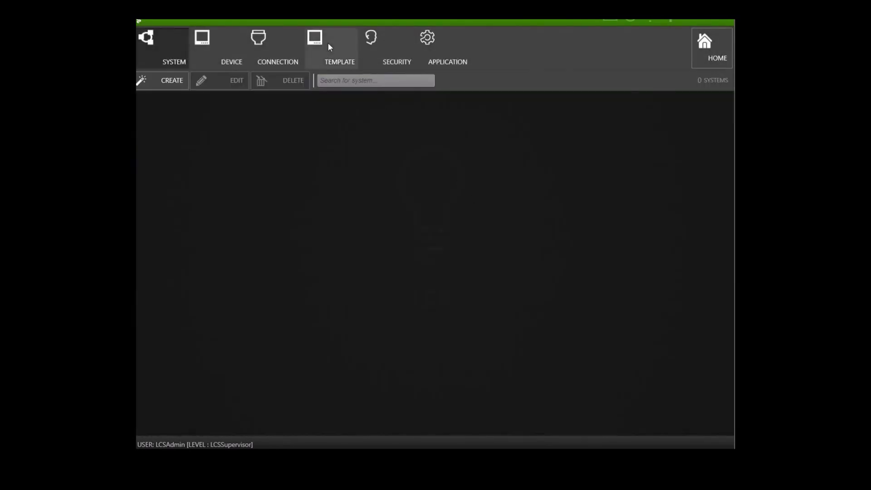
left_click(328, 43)
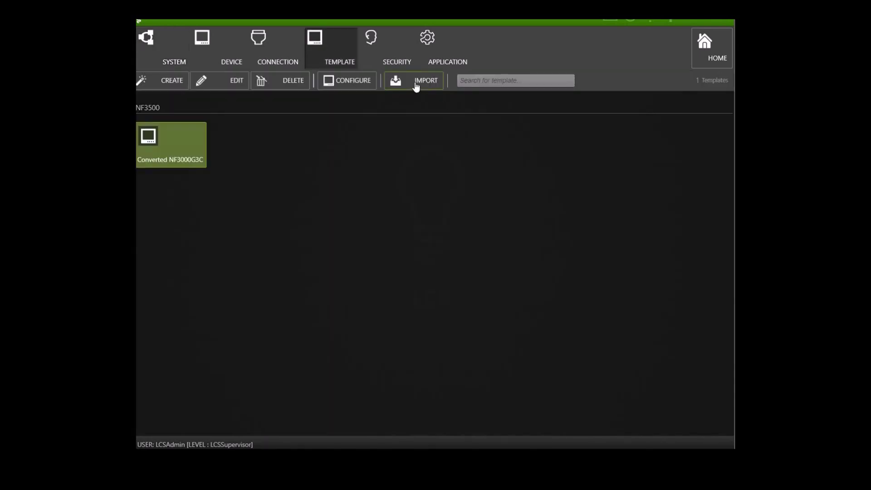
left_click(417, 86)
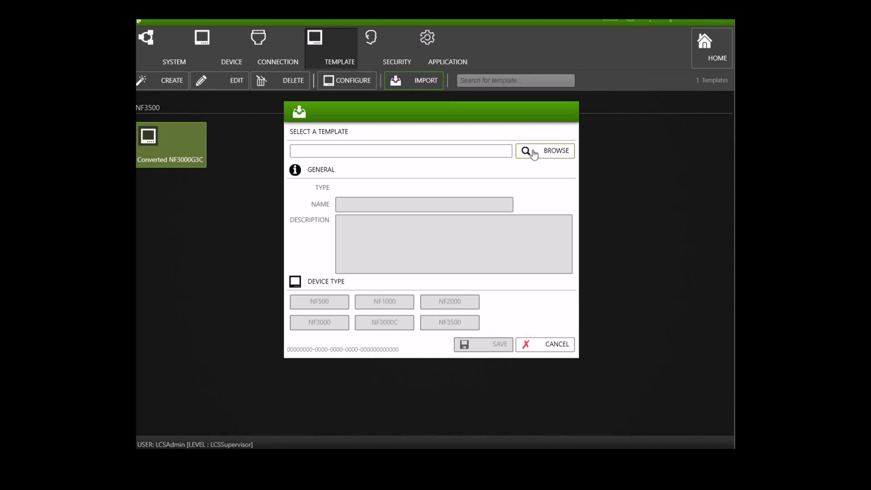
left_click(534, 154)
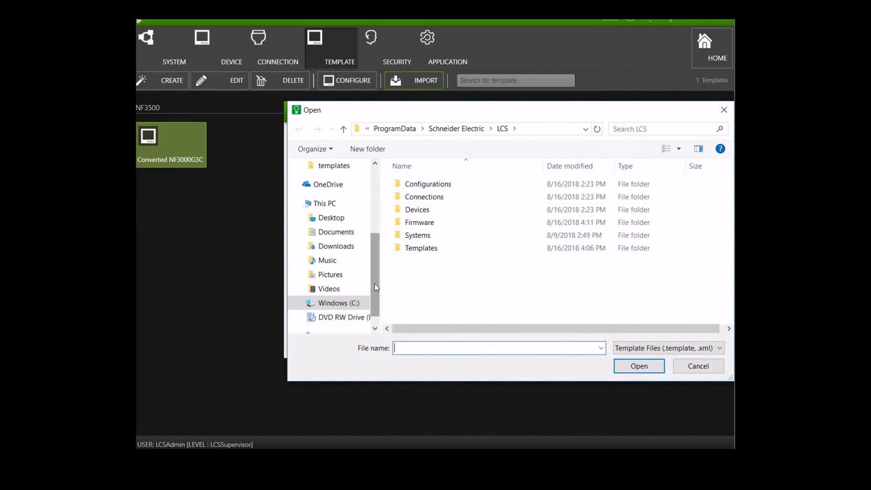
- Look for the export under C:\Program Files\Square D Lighting Control\LCS\Advanced\New System\templates, then go to the Desktop
scroll(380, 270, "up", 2)
scroll(380, 297, "down", 2)
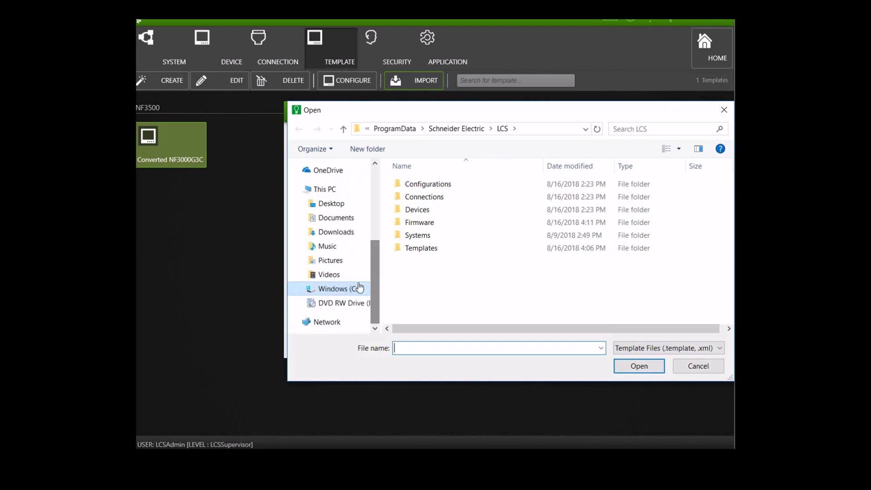
left_click(338, 290)
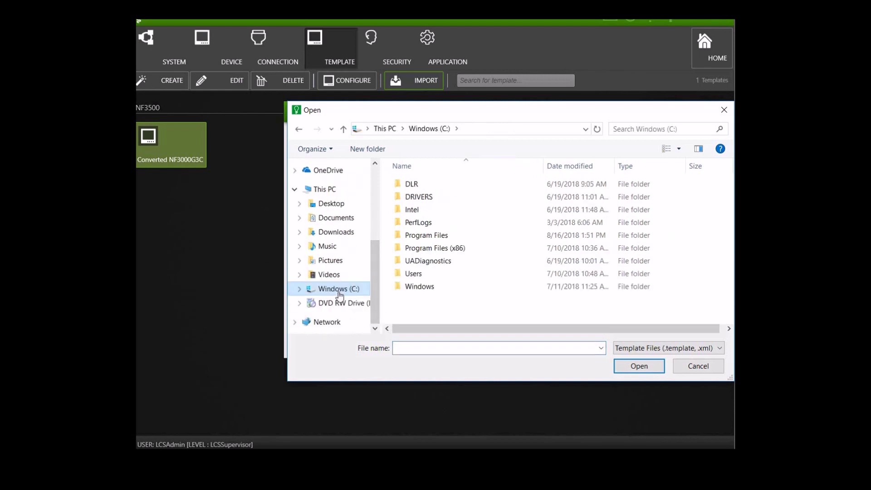
double_click(415, 235)
scroll(421, 242, "down", 4)
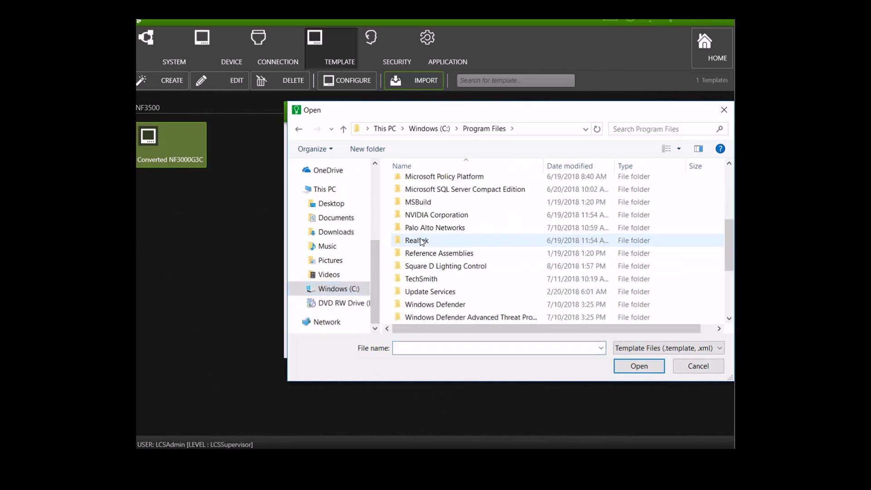
double_click(421, 266)
double_click(411, 186)
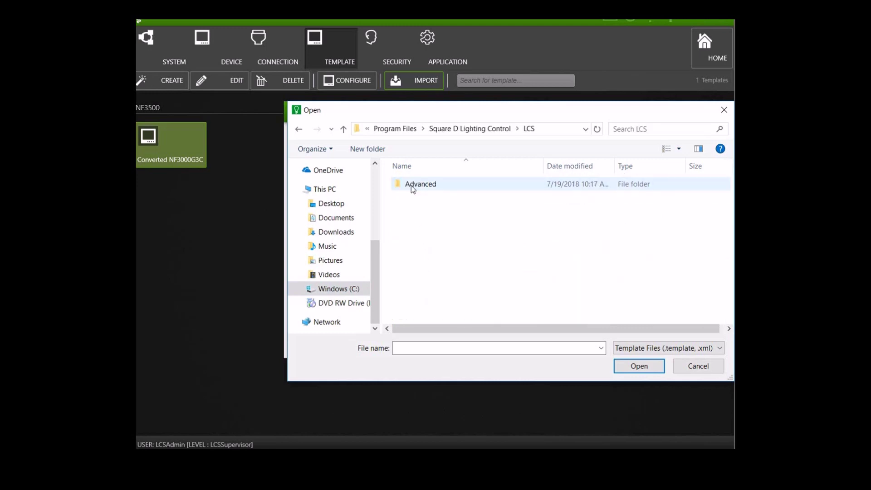
double_click(411, 186)
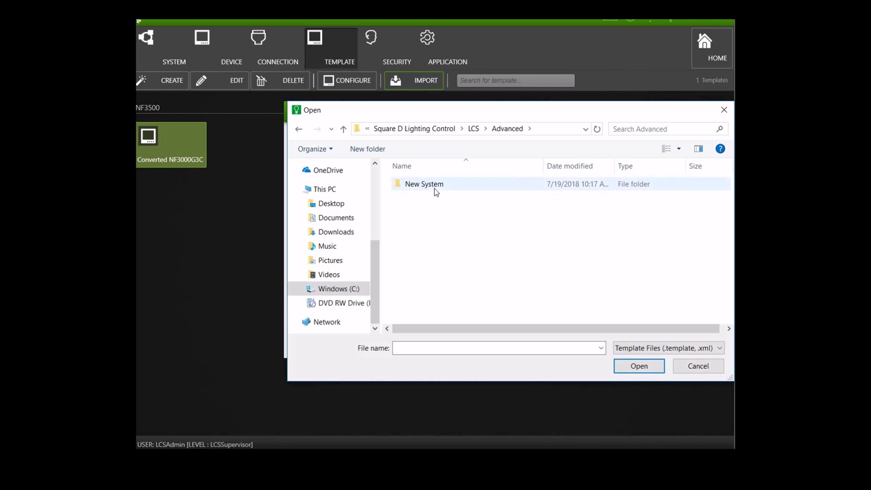
left_click(434, 189)
double_click(434, 188)
double_click(420, 222)
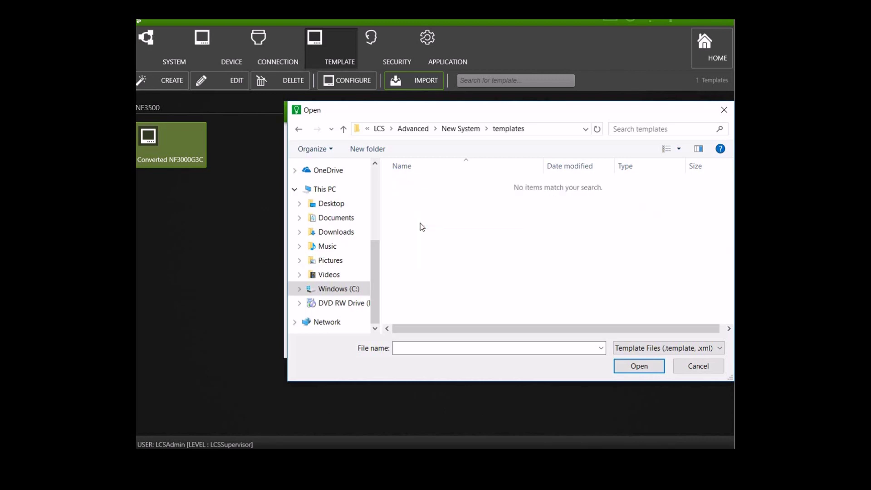
left_click(340, 210)
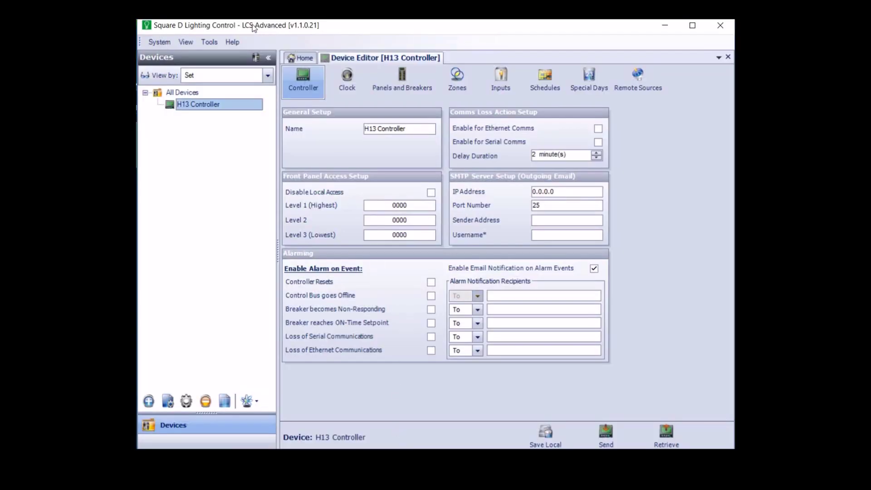
- Check the Save Location in Tools > Administrator Options, then close the dialog
left_click(211, 41)
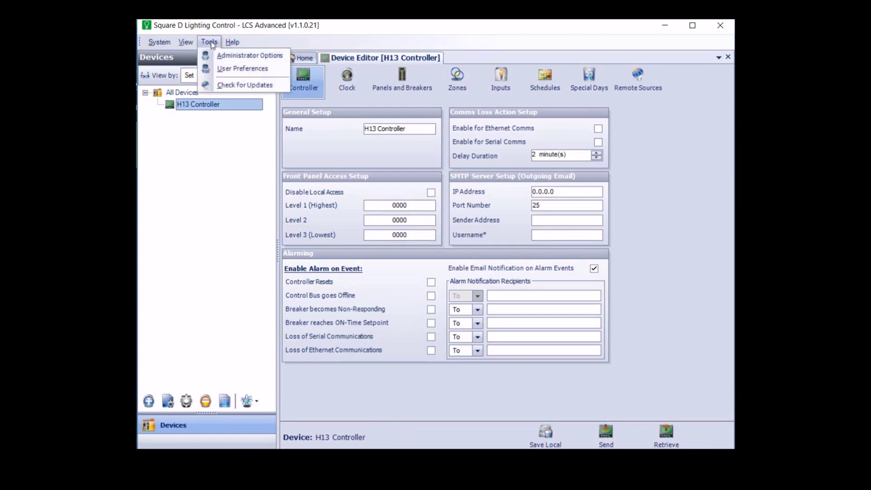
left_click(224, 57)
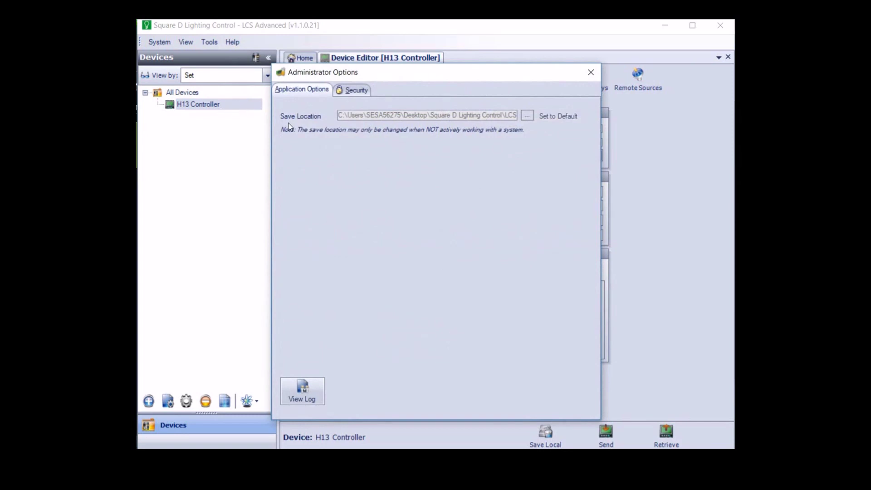
left_click(591, 73)
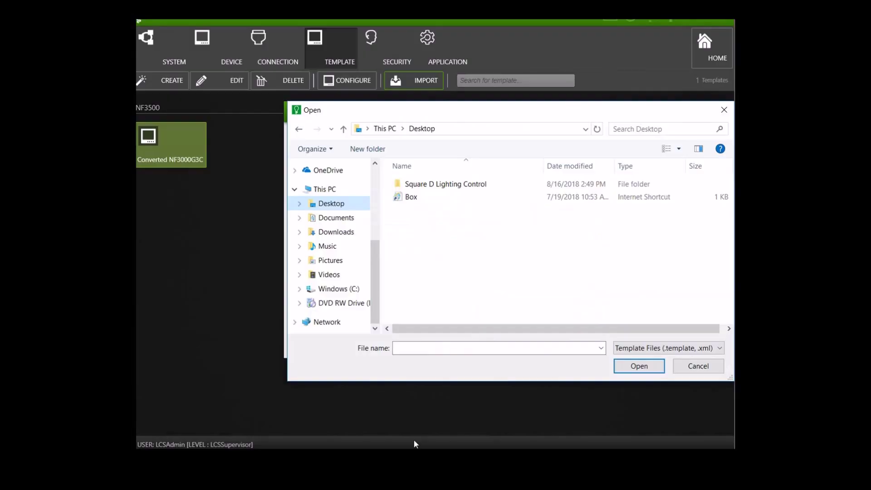
- Browse to Square D Lighting Control\LCS\Advanced\Training System\templates in the Open dialog
double_click(434, 186)
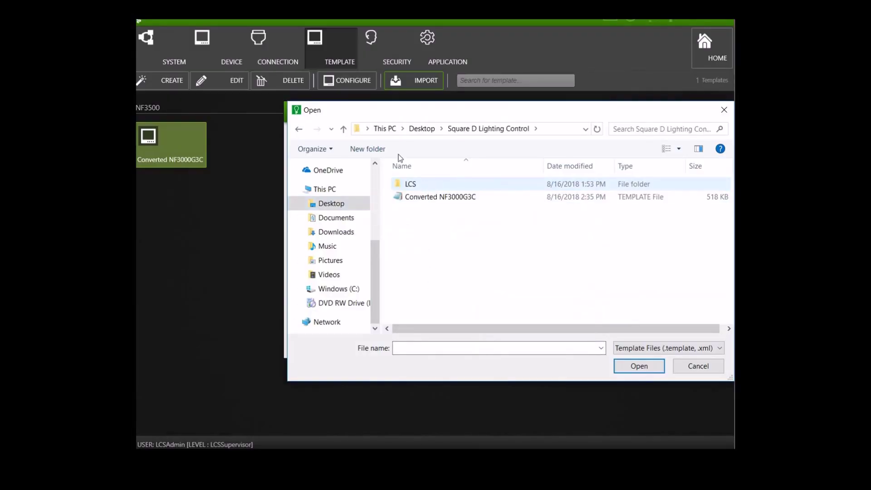
double_click(409, 185)
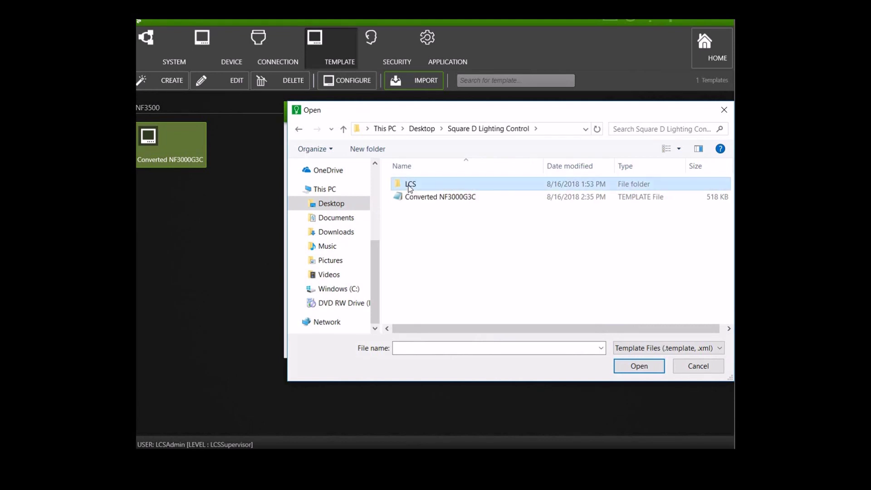
double_click(410, 185)
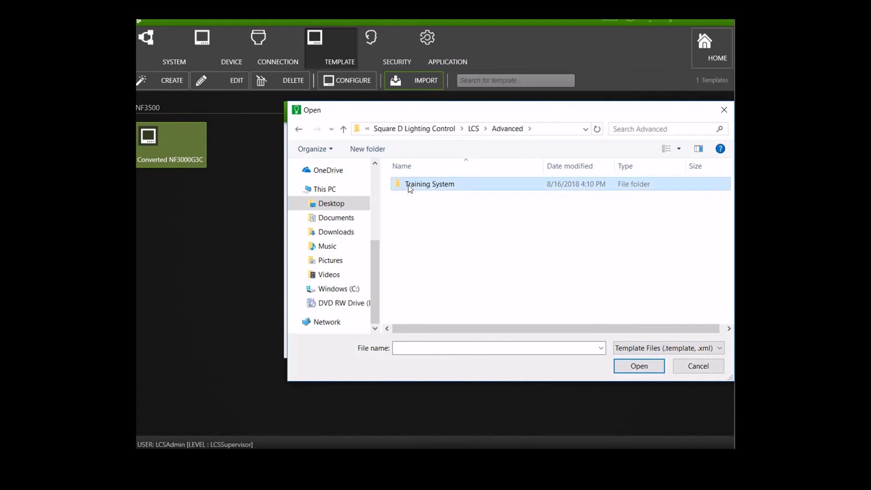
double_click(408, 185)
double_click(412, 220)
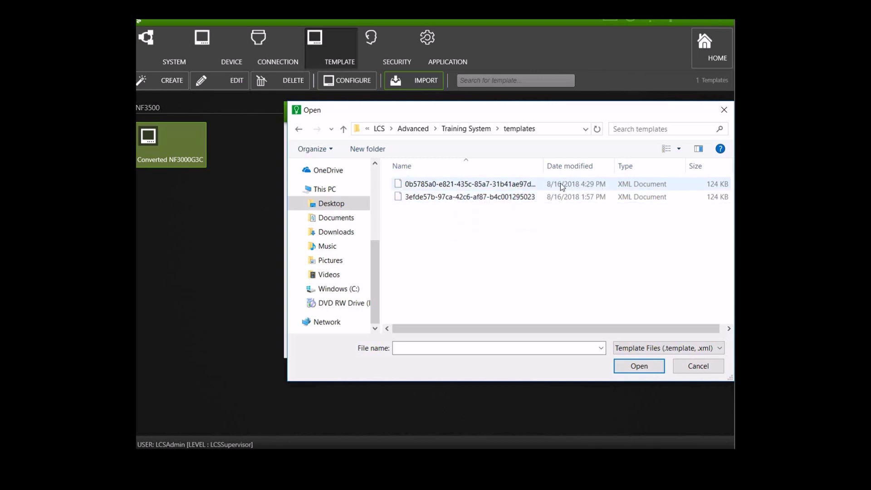
- Load the newer 0b5785a0… XML export into the template import
left_click(512, 187)
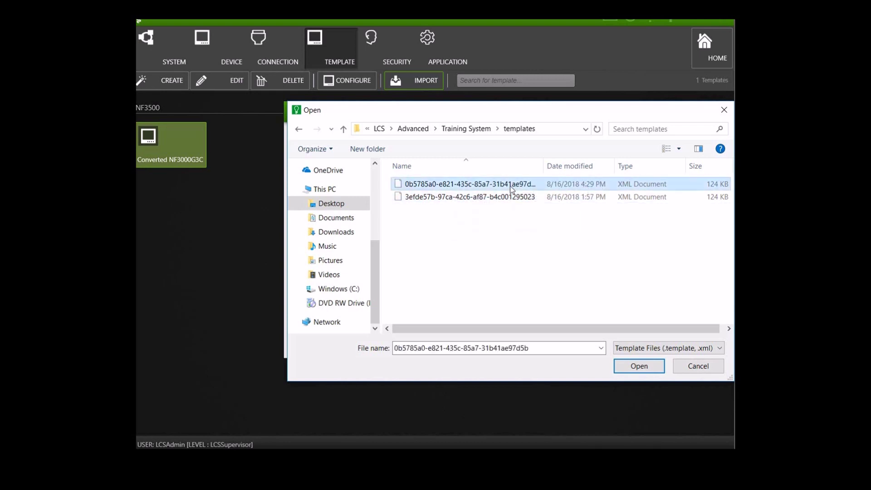
left_click(635, 366)
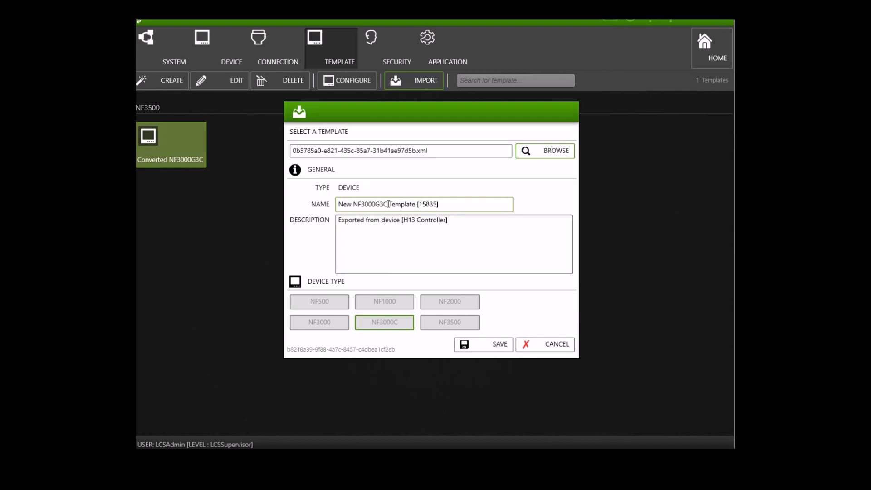
left_click(363, 218)
- Save New NF3000G3C Template [15835] to the template library
left_click(477, 346)
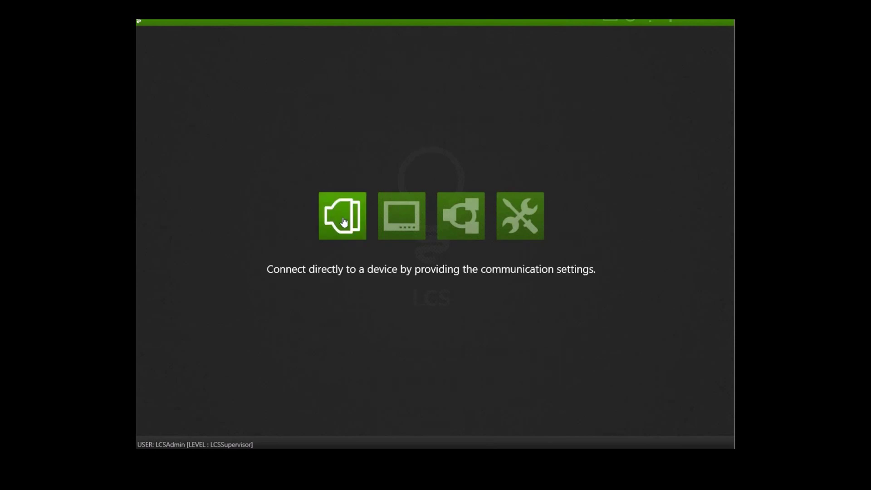
- Direct Connect to IP 10.169.229.191 and open the NF3000G3C H13 Controller
left_click(344, 221)
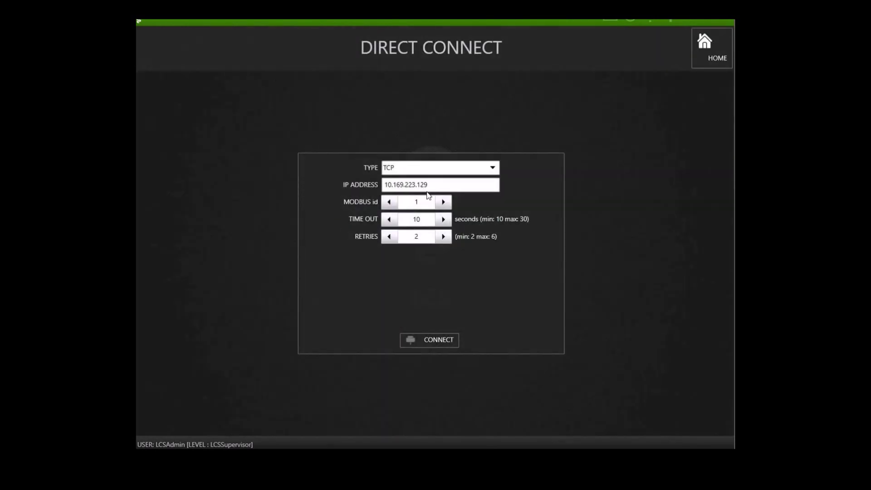
left_click_drag(456, 184, 344, 192)
key("End")
key("BackSpace")
key("BackSpace")
key("BackSpace")
key("BackSpace")
key("BackSpace")
key("BackSpace")
key("BackSpace")
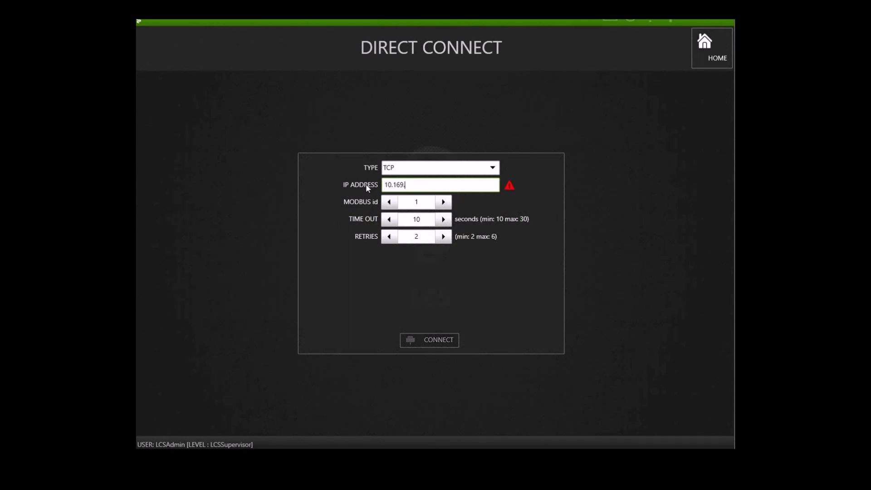
type("229.191")
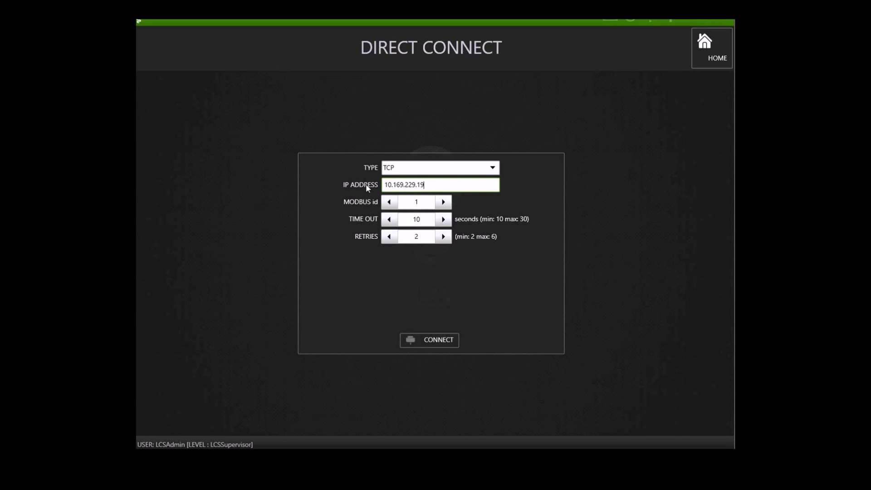
left_click(420, 341)
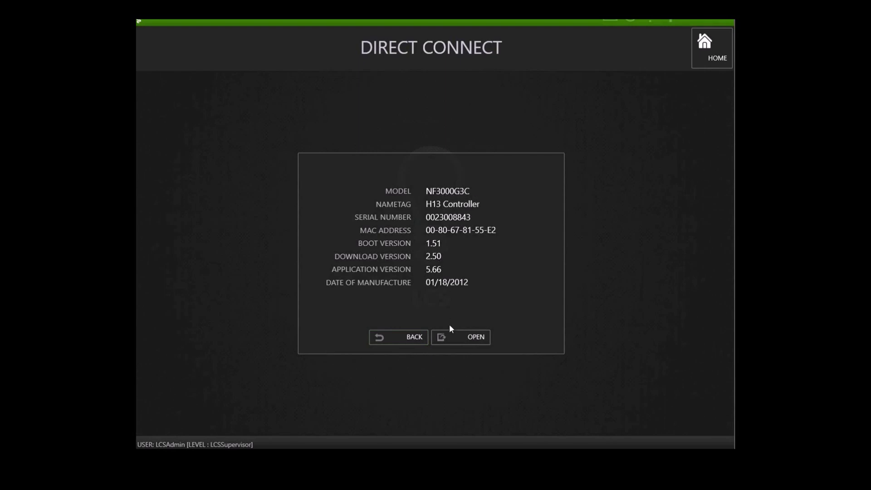
left_click(452, 344)
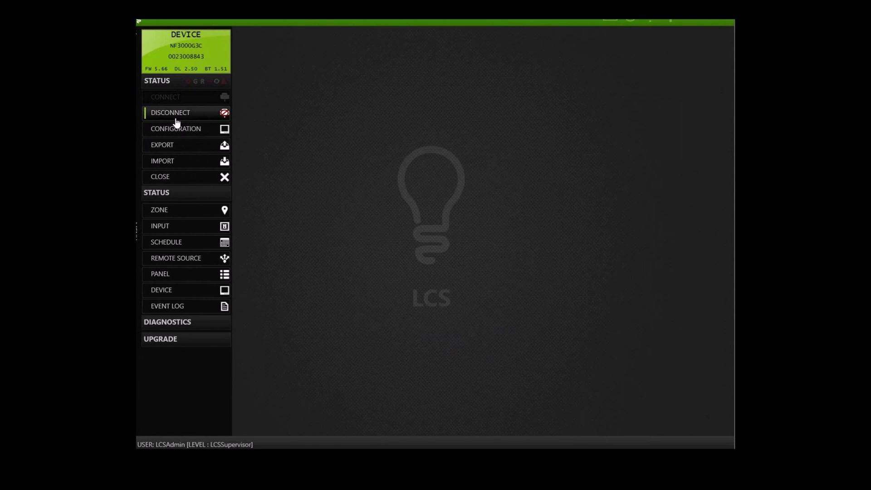
- Import New NF3000G3C Template [15835] into the H13 Controller
left_click(175, 165)
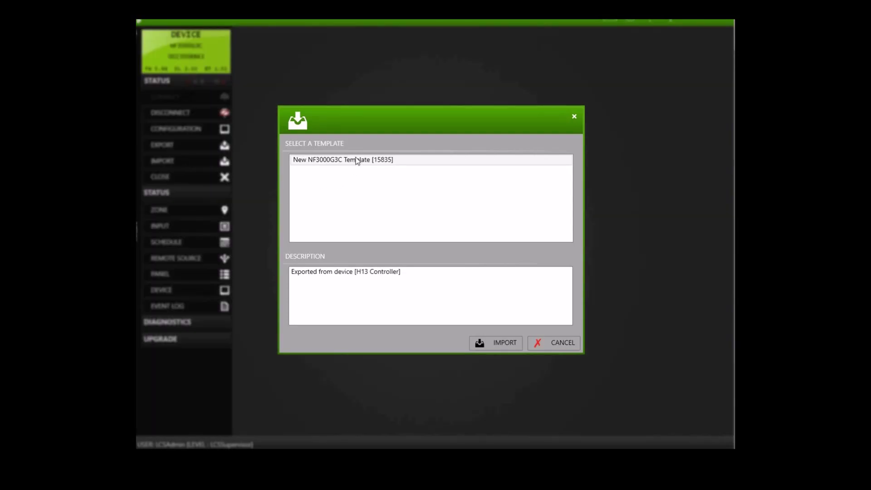
left_click(357, 160)
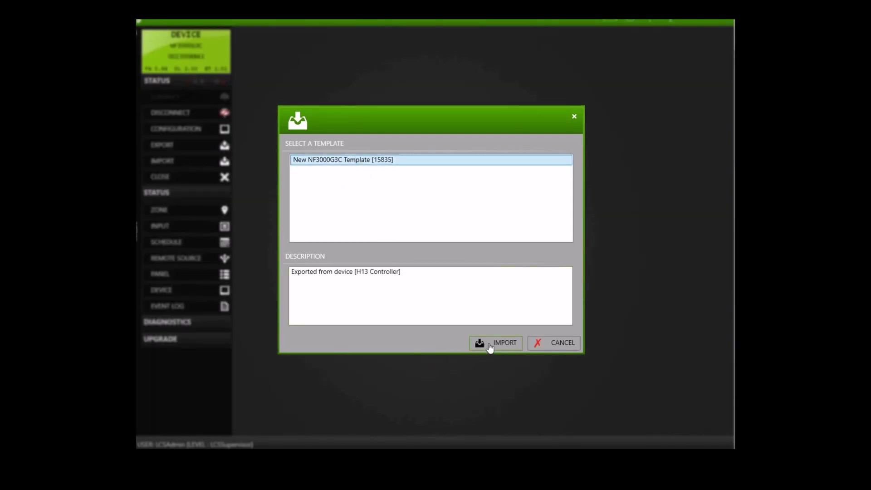
left_click(497, 346)
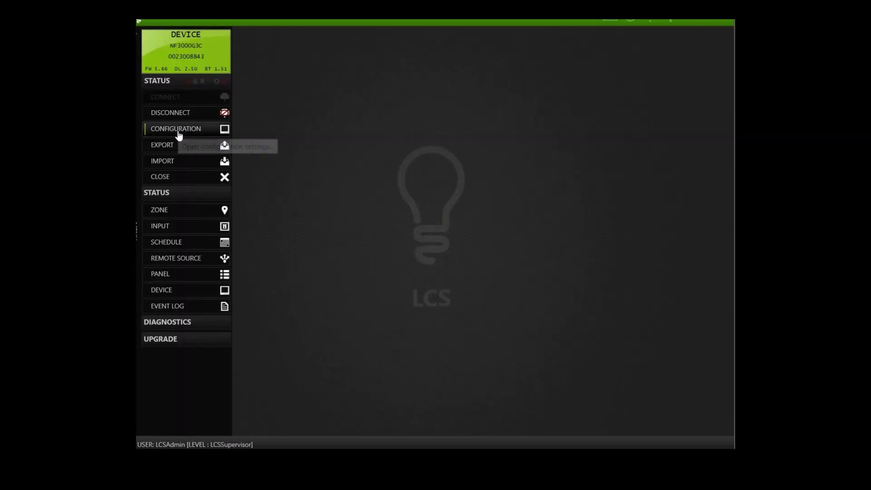
left_click(178, 131)
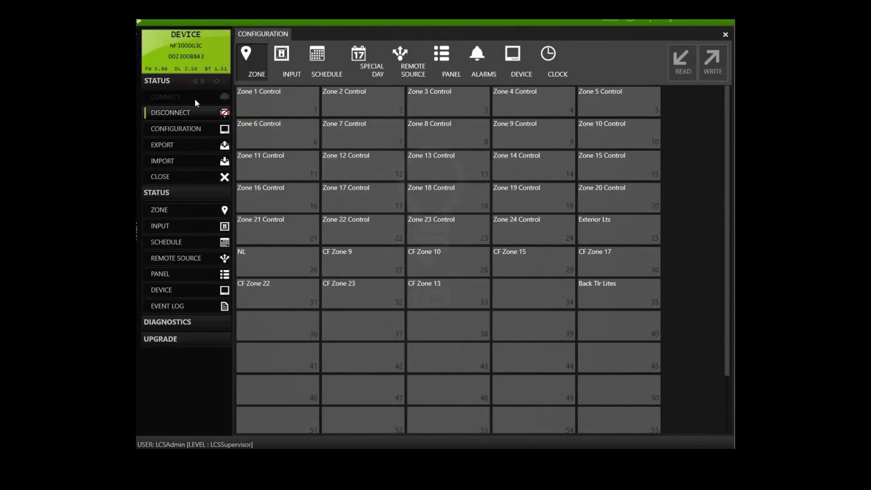
- Send the imported zone configuration to the H13 Controller with WRITE
left_click(710, 73)
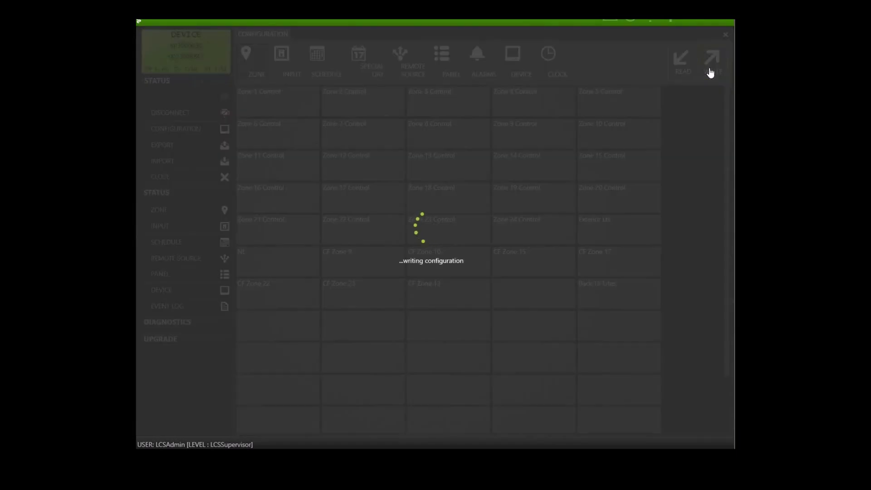